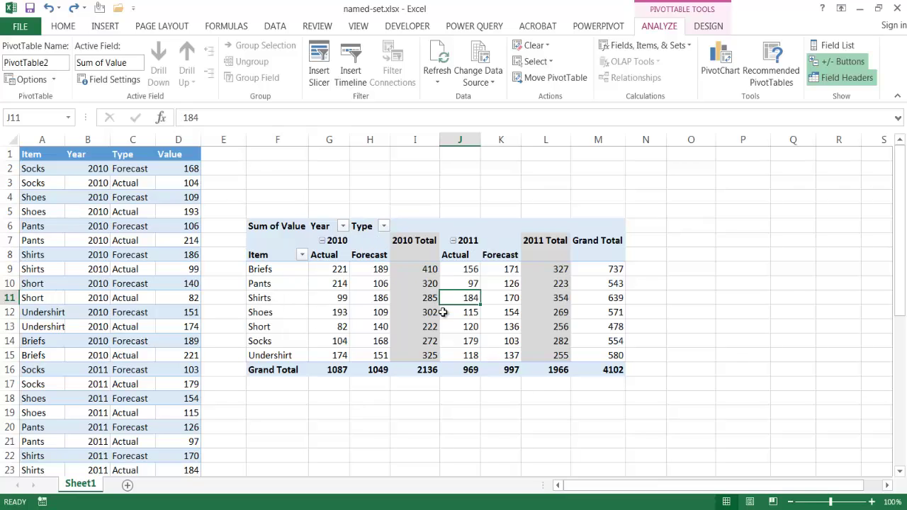
Filter the pivot's Type field to Actual only, then clear the filter to restore Forecast.
{"action": "mouse_move", "coordinate": [405, 305]}
{"action": "left_click", "coordinate": [338, 243]}
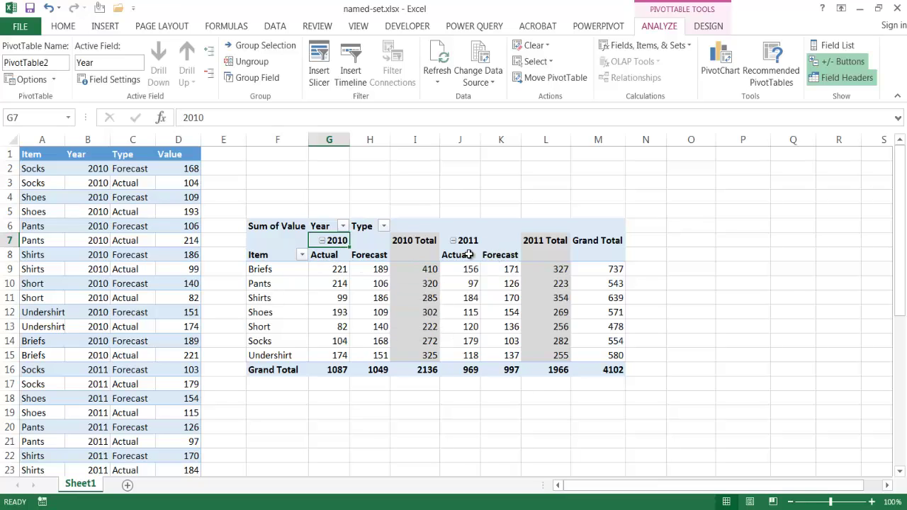
{"action": "left_click", "coordinate": [382, 227]}
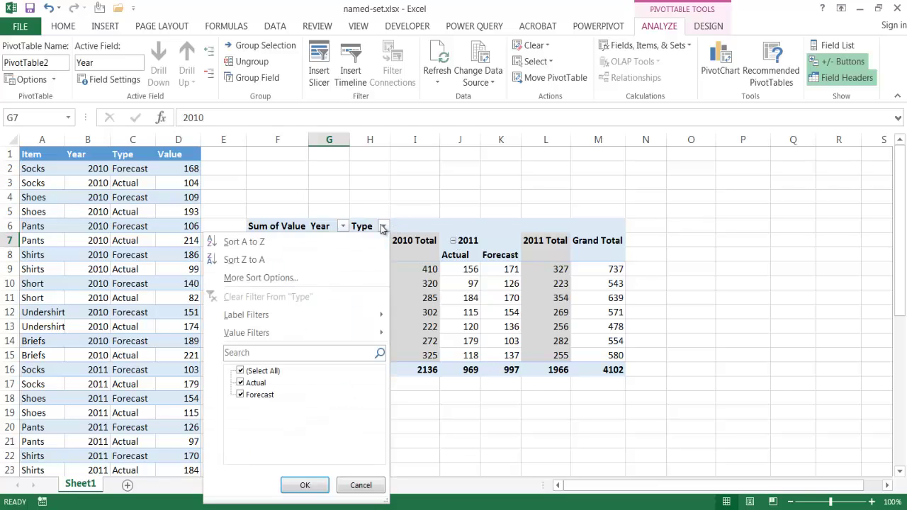
{"action": "left_click", "coordinate": [240, 395]}
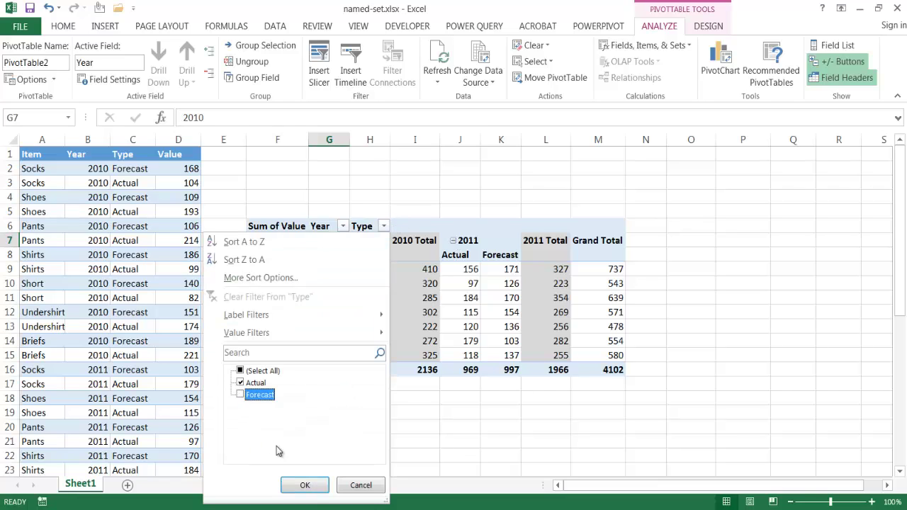
{"action": "left_click", "coordinate": [304, 485]}
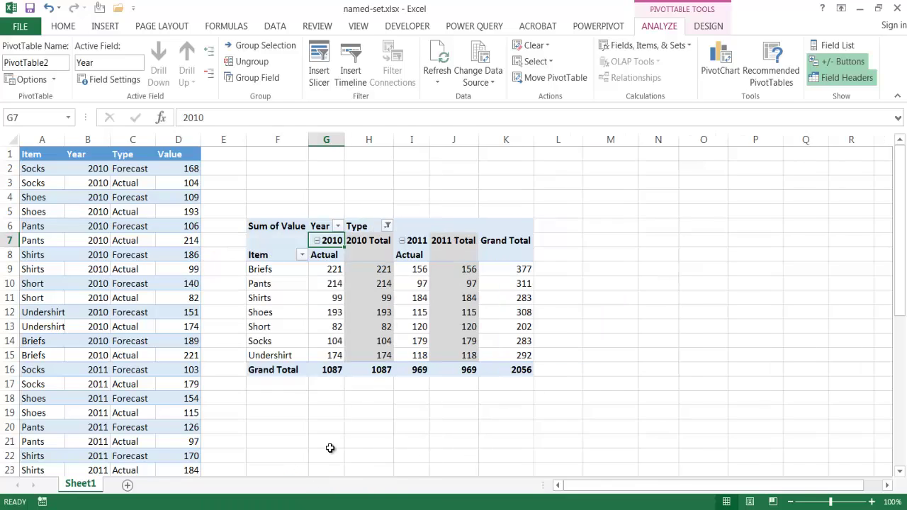
{"action": "left_click", "coordinate": [338, 226]}
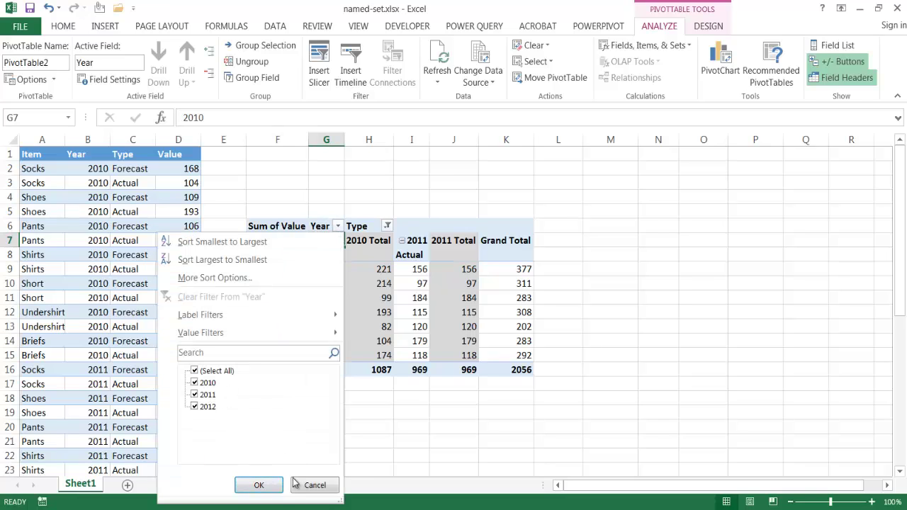
{"action": "left_click", "coordinate": [313, 485]}
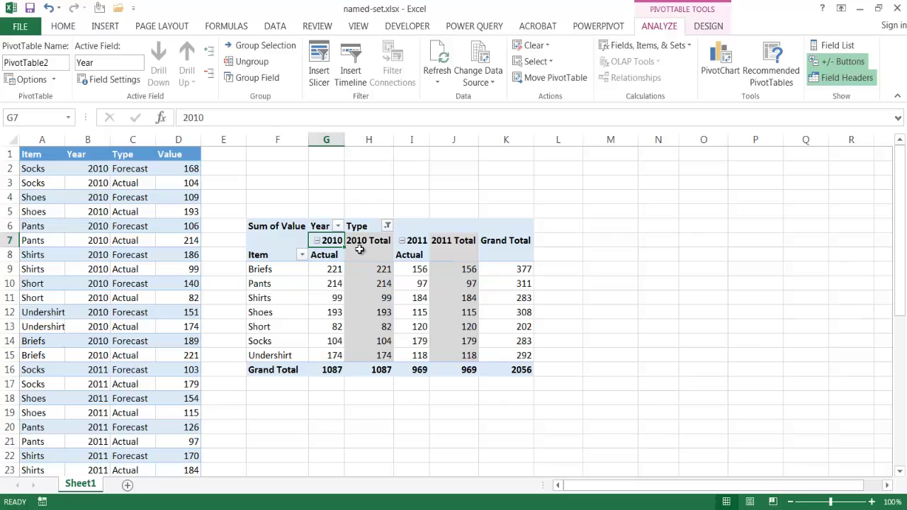
{"action": "left_click", "coordinate": [388, 227]}
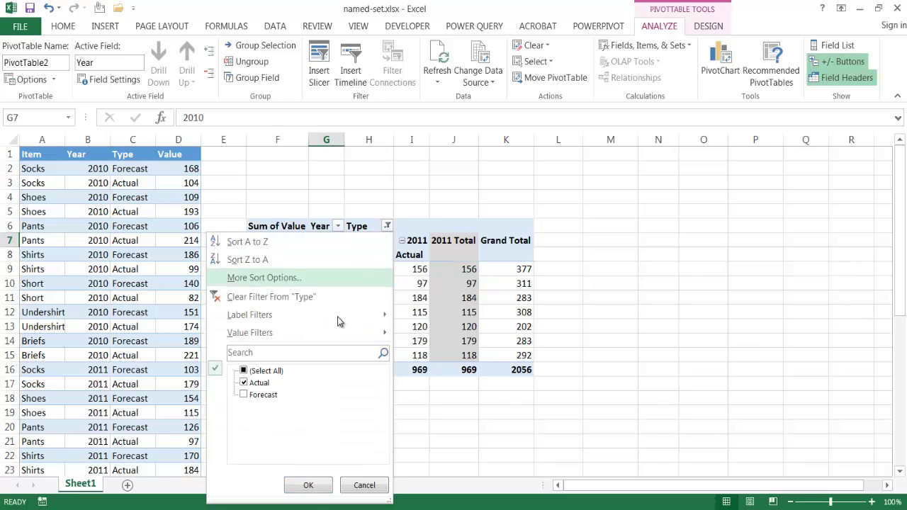
{"action": "left_click", "coordinate": [259, 299]}
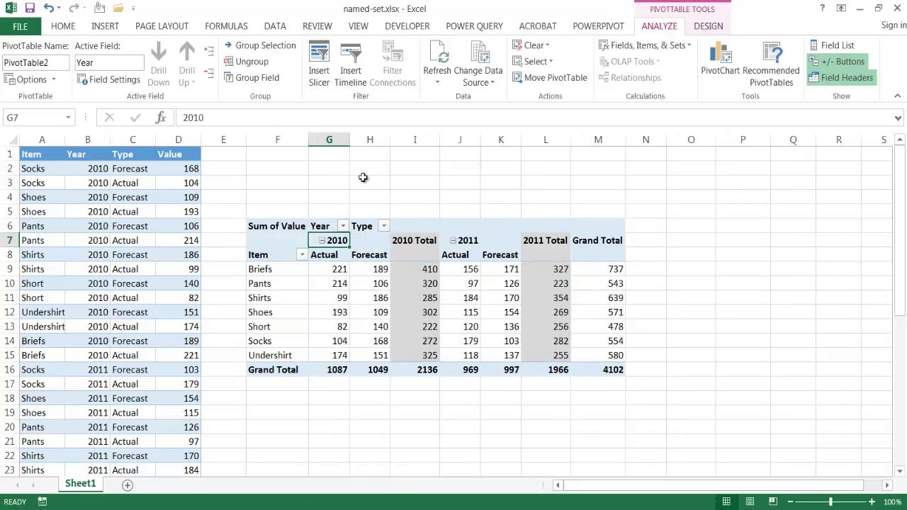
Hide pivot columns H–J and L–M, then unhide them again.
{"action": "left_click_drag", "start_coordinate": [369, 140], "coordinate": [449, 140]}
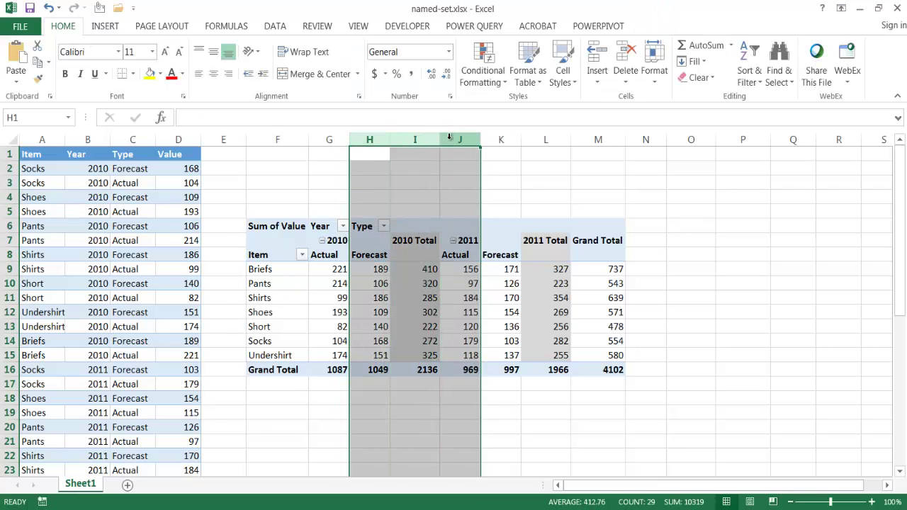
{"action": "right_click", "coordinate": [453, 144]}
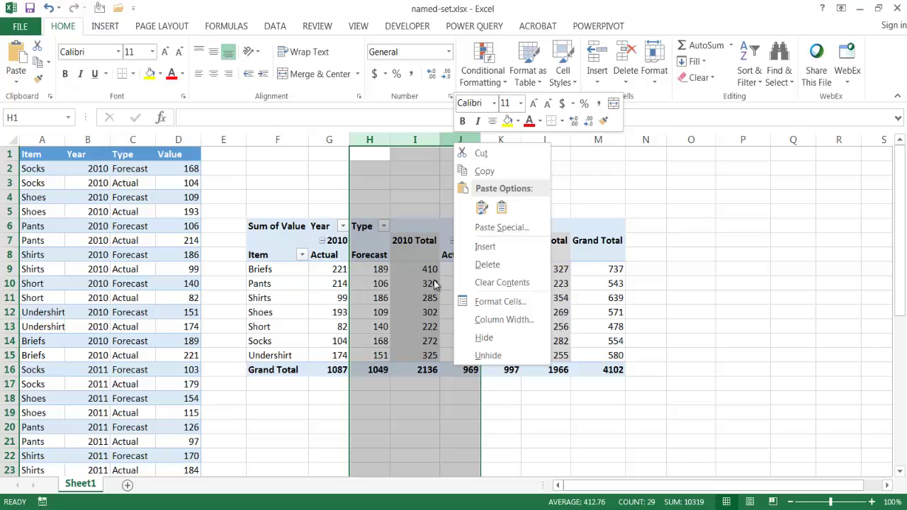
{"action": "left_click", "coordinate": [493, 337]}
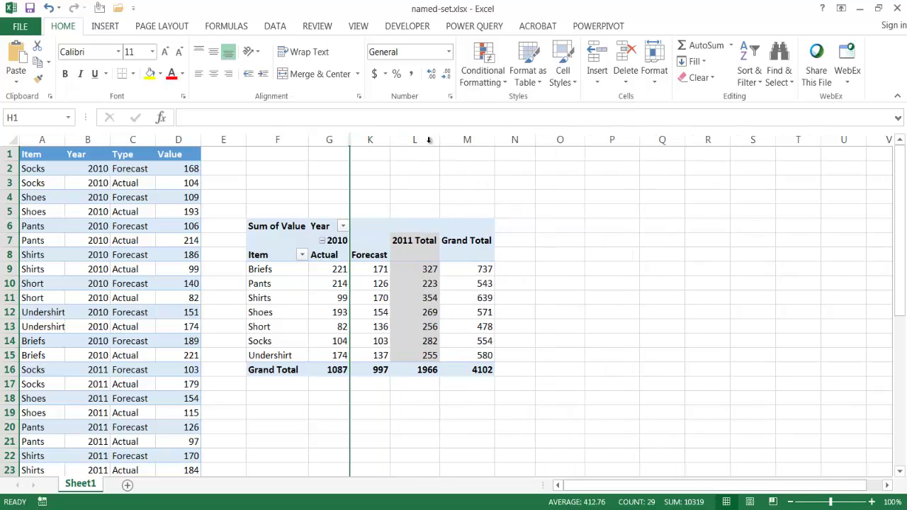
{"action": "left_click_drag", "start_coordinate": [434, 140], "coordinate": [457, 140]}
{"action": "right_click", "coordinate": [456, 139]}
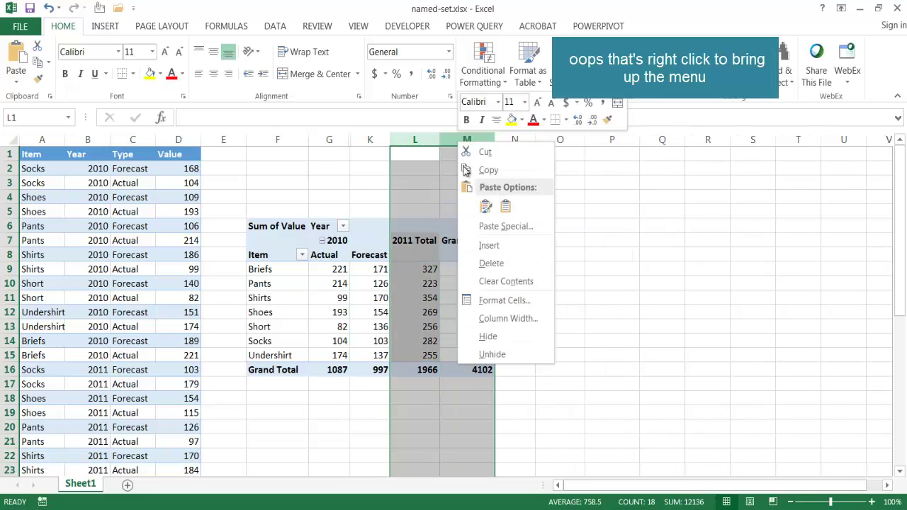
{"action": "left_click", "coordinate": [505, 337]}
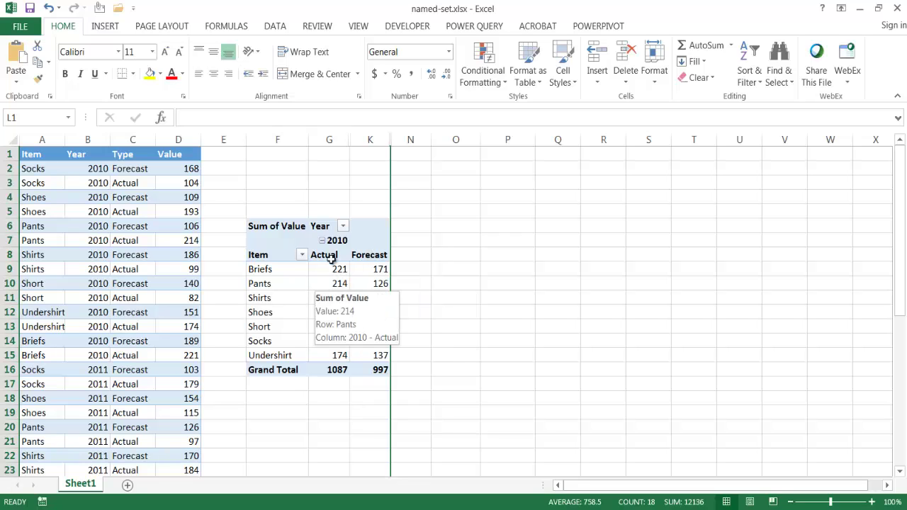
{"action": "left_click_drag", "start_coordinate": [330, 140], "coordinate": [410, 134]}
{"action": "right_click", "coordinate": [410, 136]}
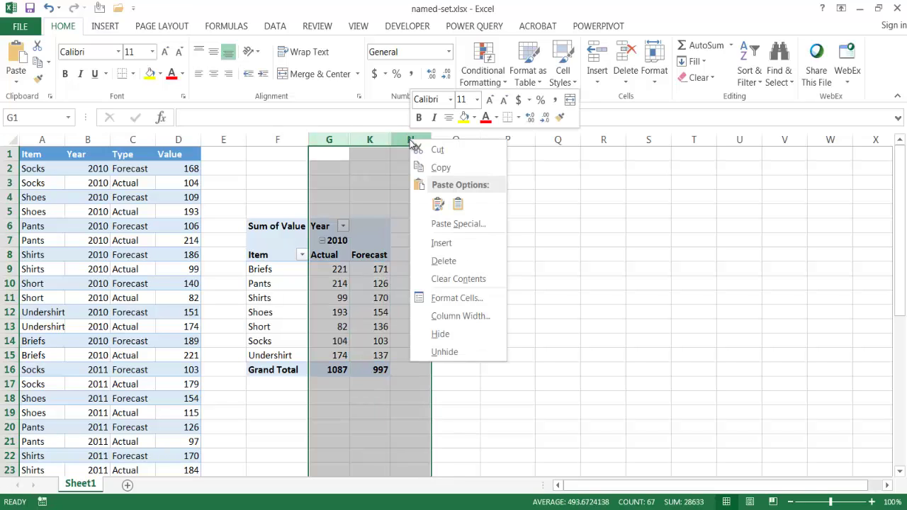
{"action": "left_click", "coordinate": [464, 354]}
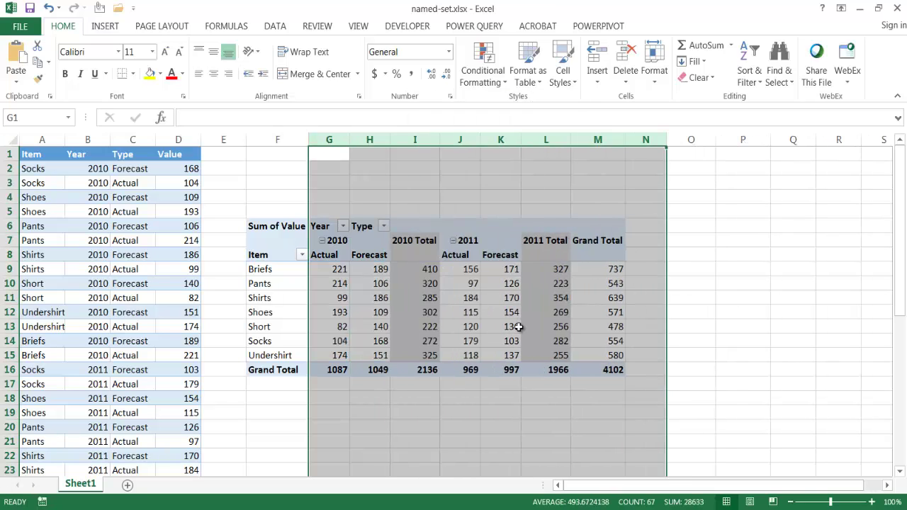
Select the Shoes 2011 Forecast cell and view the ANALYZE tab's Fields, Items & Sets options.
{"action": "left_click", "coordinate": [518, 325]}
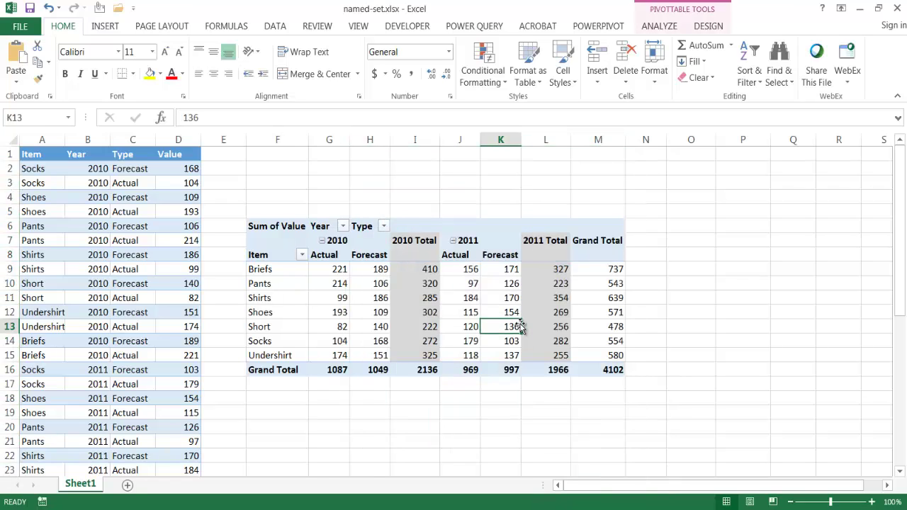
{"action": "left_click", "coordinate": [488, 310]}
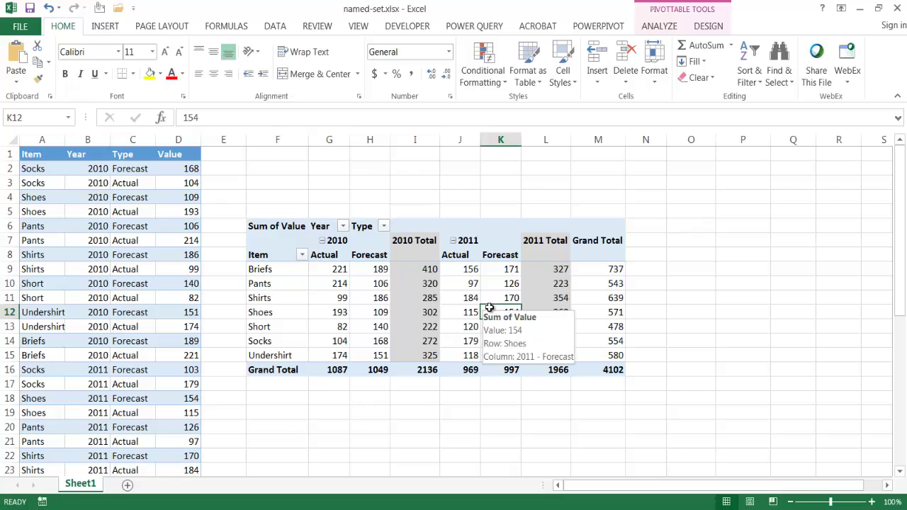
{"action": "left_click", "coordinate": [672, 29]}
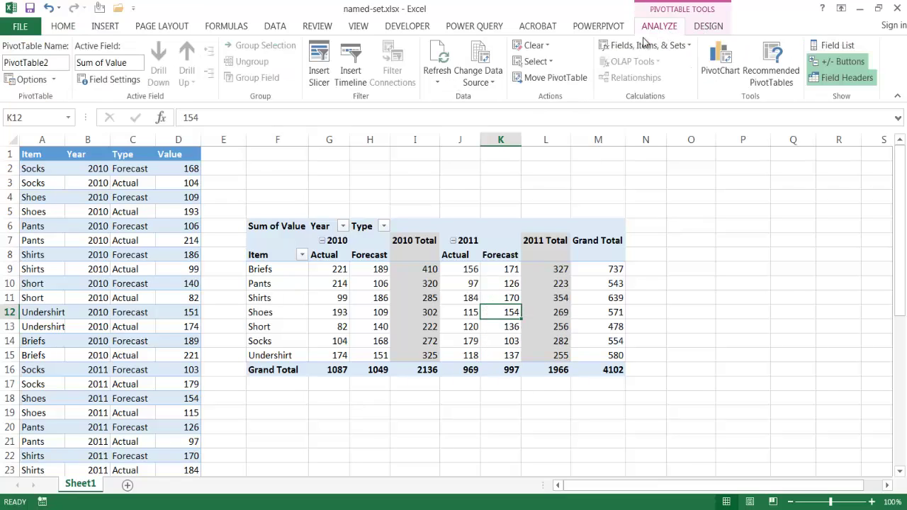
{"action": "left_click", "coordinate": [687, 46]}
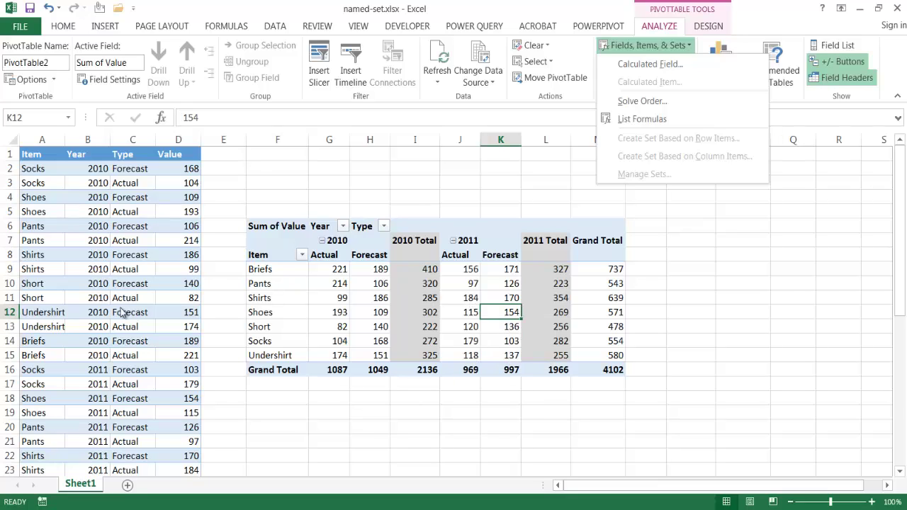
{"action": "mouse_move", "coordinate": [440, 298]}
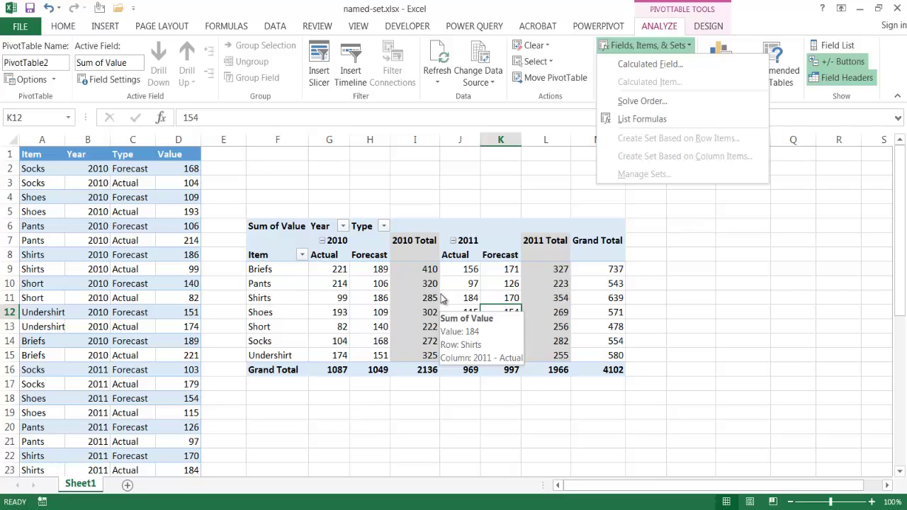
{"action": "left_click", "coordinate": [440, 297]}
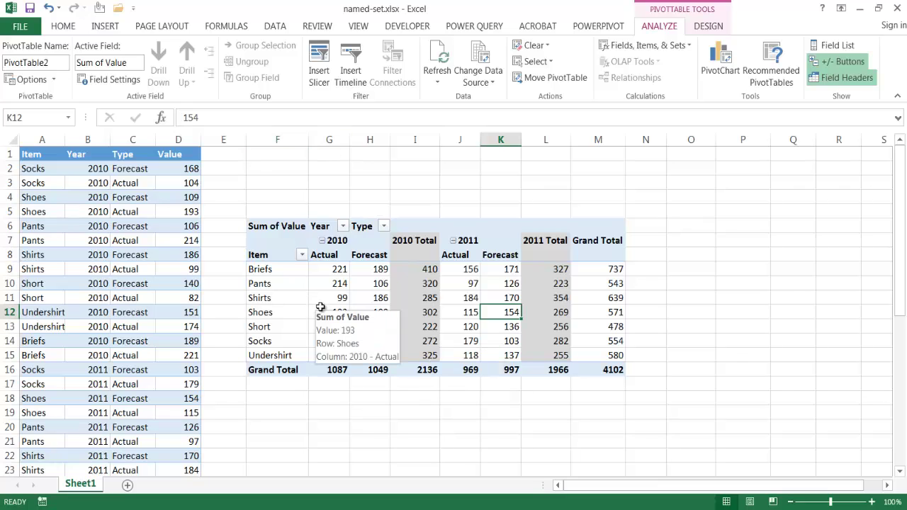
Delete columns F–N to remove the old PivotTable, then select a cell in the source data.
{"action": "left_click_drag", "start_coordinate": [257, 142], "coordinate": [645, 140]}
{"action": "right_click", "coordinate": [645, 142]}
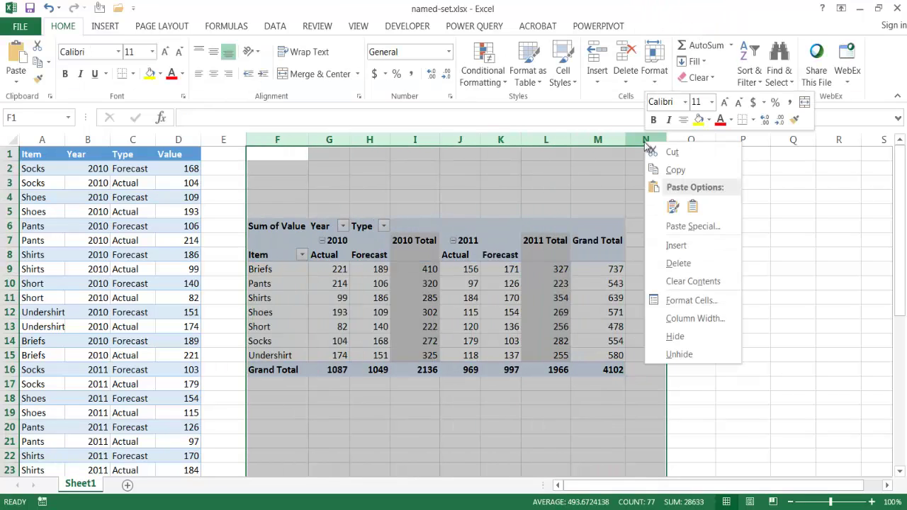
{"action": "left_click", "coordinate": [706, 264]}
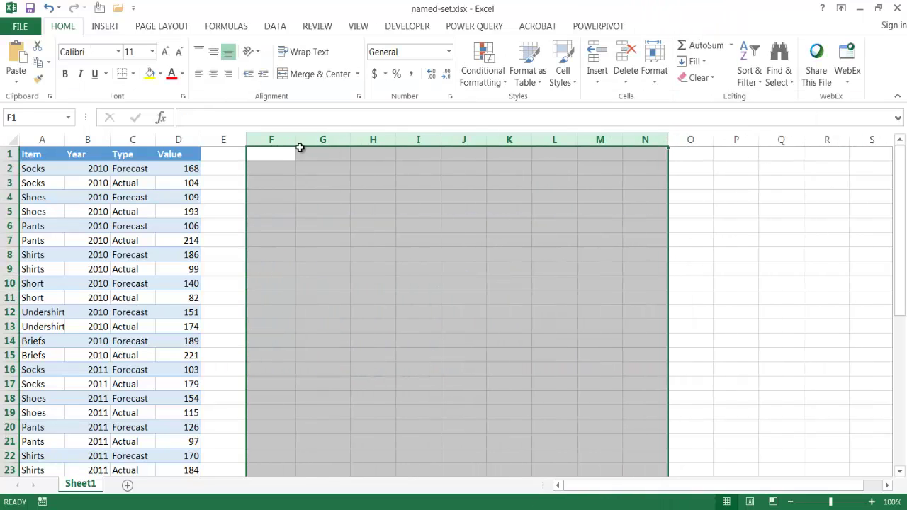
{"action": "left_click", "coordinate": [126, 267]}
{"action": "left_click", "coordinate": [126, 266]}
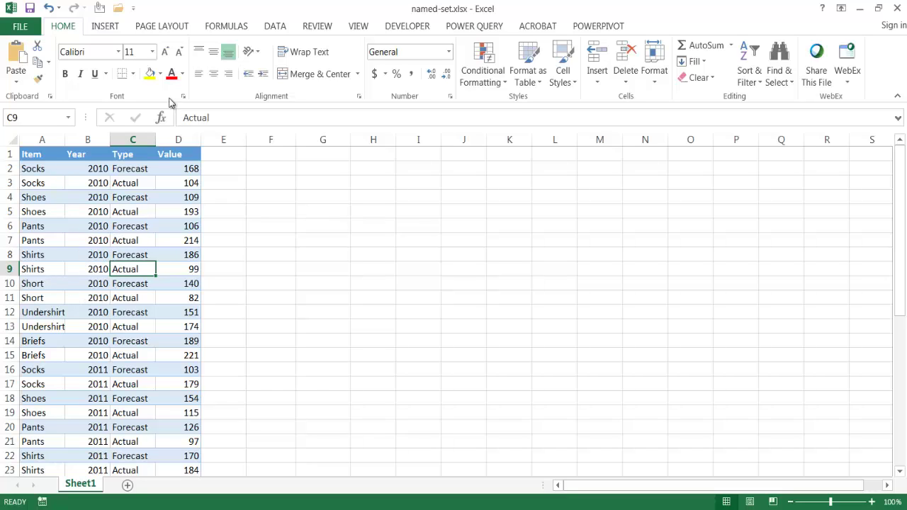
Insert a PivotTable from A1:D29 at G5 on the existing sheet, added to the Data Model.
{"action": "left_click", "coordinate": [105, 26]}
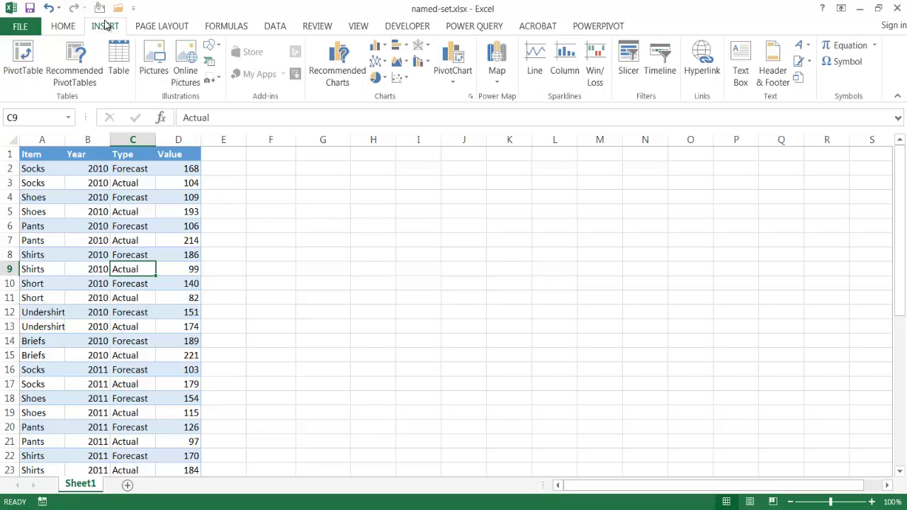
{"action": "left_click", "coordinate": [23, 62]}
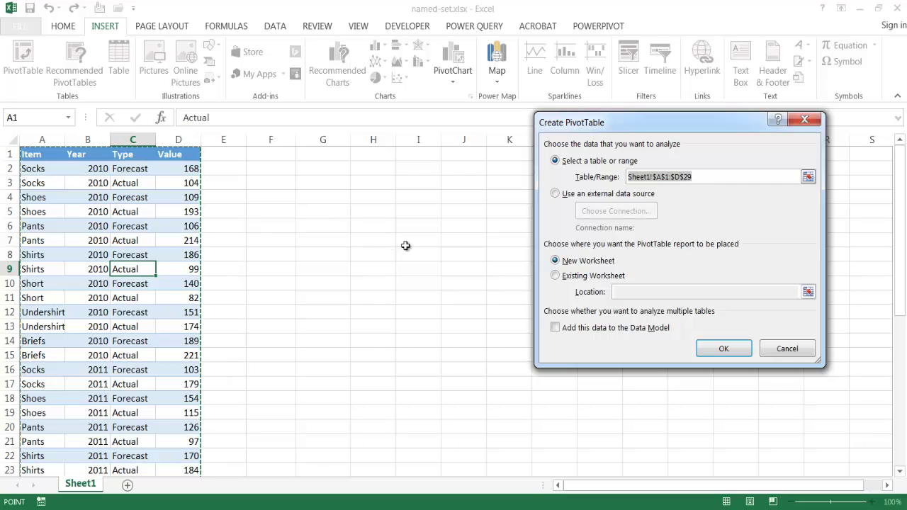
{"action": "left_click", "coordinate": [556, 275]}
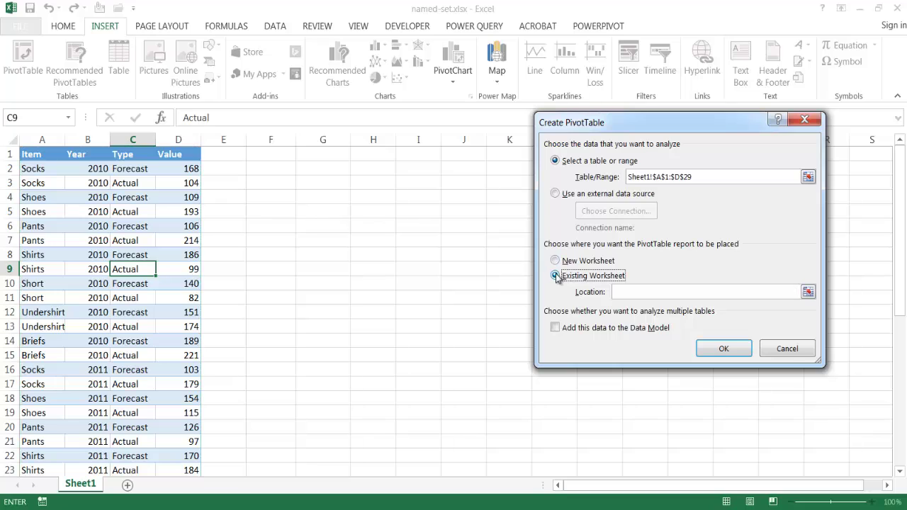
{"action": "left_click", "coordinate": [316, 211]}
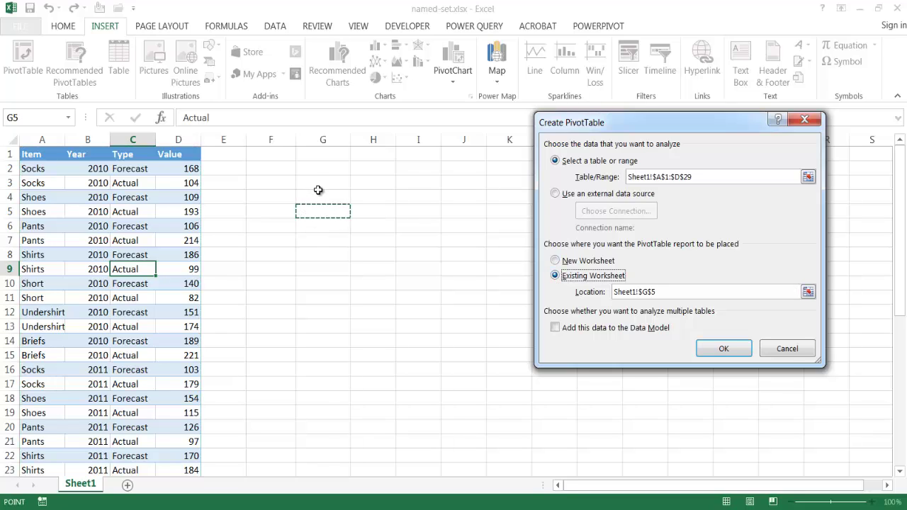
{"action": "left_click", "coordinate": [555, 328]}
{"action": "left_click", "coordinate": [723, 349]}
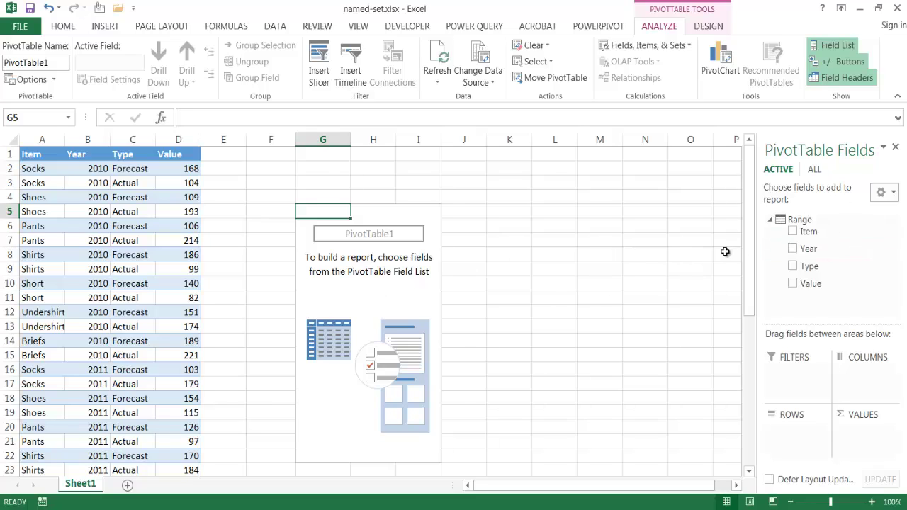
Put Item in rows, Year then Type in columns, and Sum of Value in values.
{"action": "left_click", "coordinate": [797, 231]}
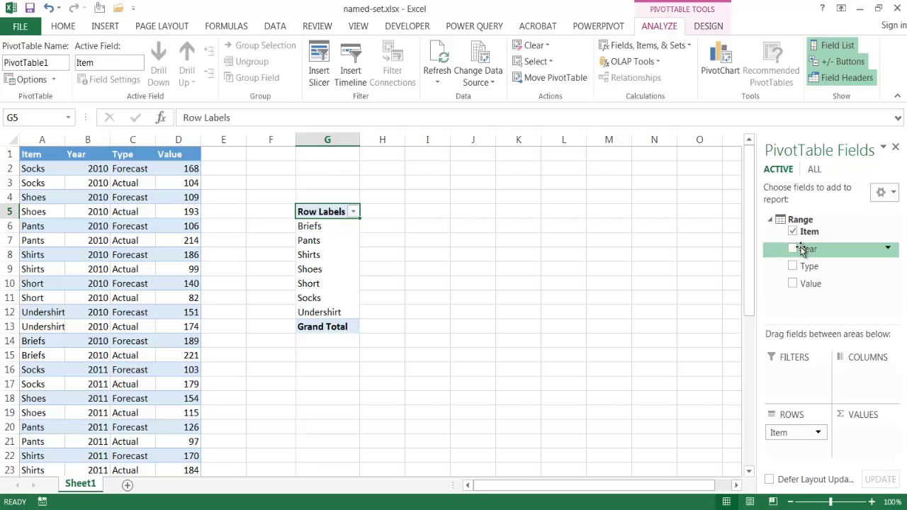
{"action": "left_click_drag", "start_coordinate": [801, 249], "coordinate": [867, 359]}
{"action": "left_click_drag", "start_coordinate": [815, 266], "coordinate": [862, 392]}
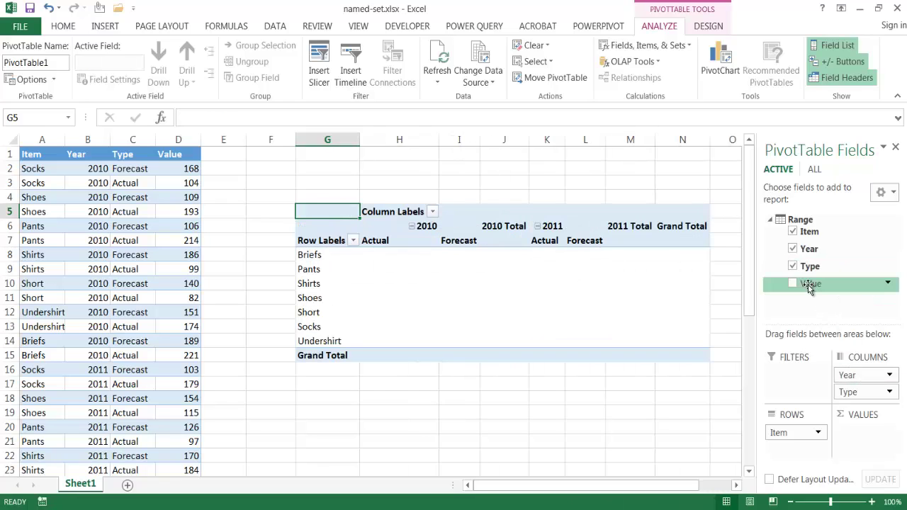
{"action": "left_click_drag", "start_coordinate": [804, 285], "coordinate": [867, 446]}
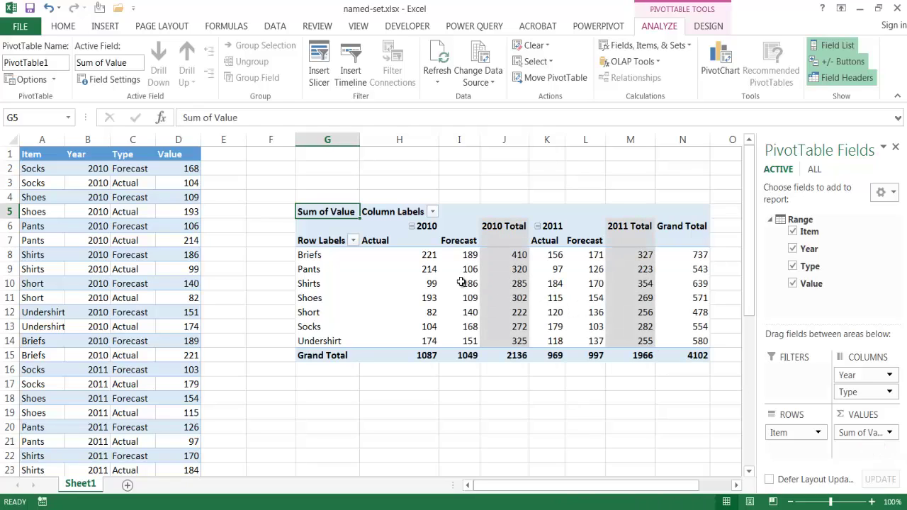
{"action": "mouse_move", "coordinate": [460, 282]}
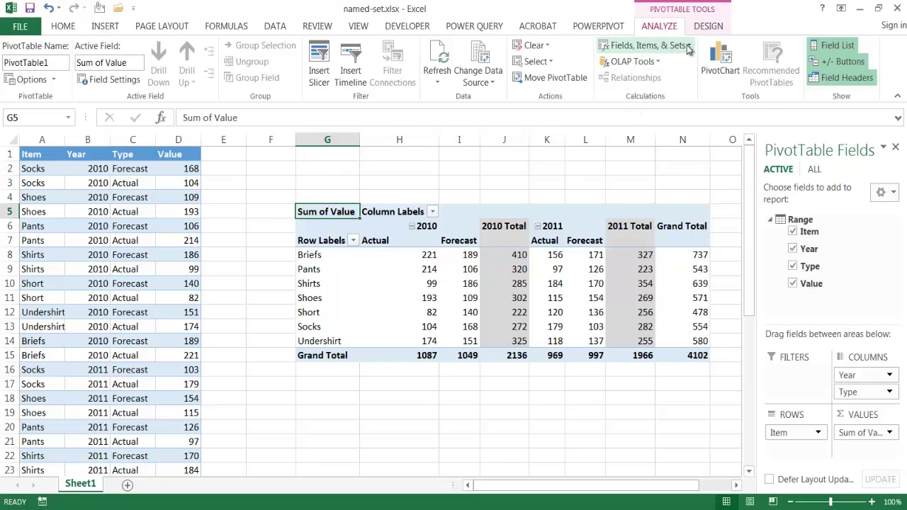
Open the Fields, Items & Sets dropdown on the ANALYZE tab.
{"action": "left_click", "coordinate": [650, 47]}
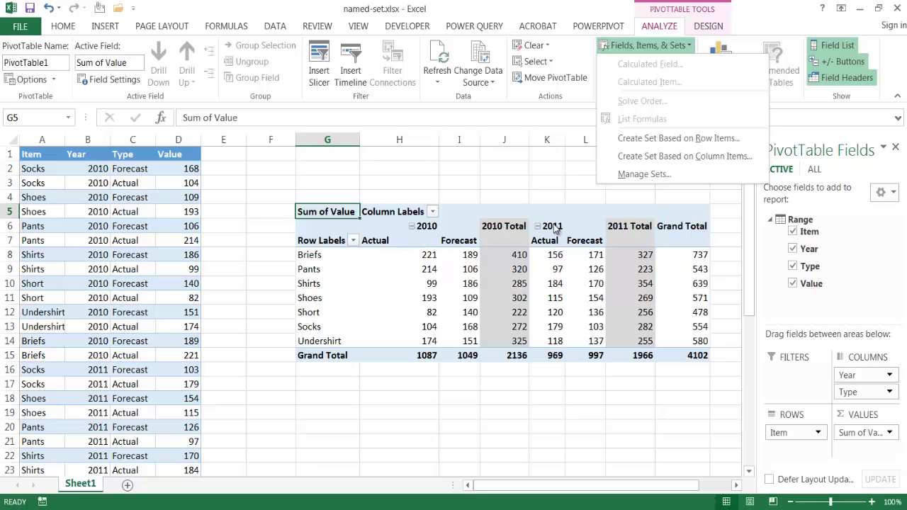
Create column set '2010 Actual - 2011 Forecast', deleting every row except 2010 Actual and 2011 Forecast.
{"action": "left_click", "coordinate": [656, 162]}
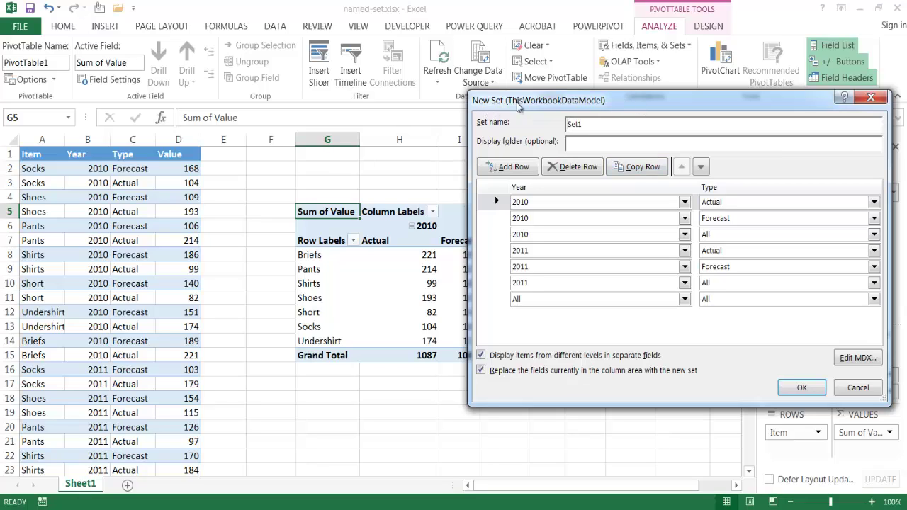
{"action": "left_click_drag", "start_coordinate": [613, 125], "coordinate": [443, 129]}
{"action": "type", "text": "2010 Actual - 2011 Forecas"}
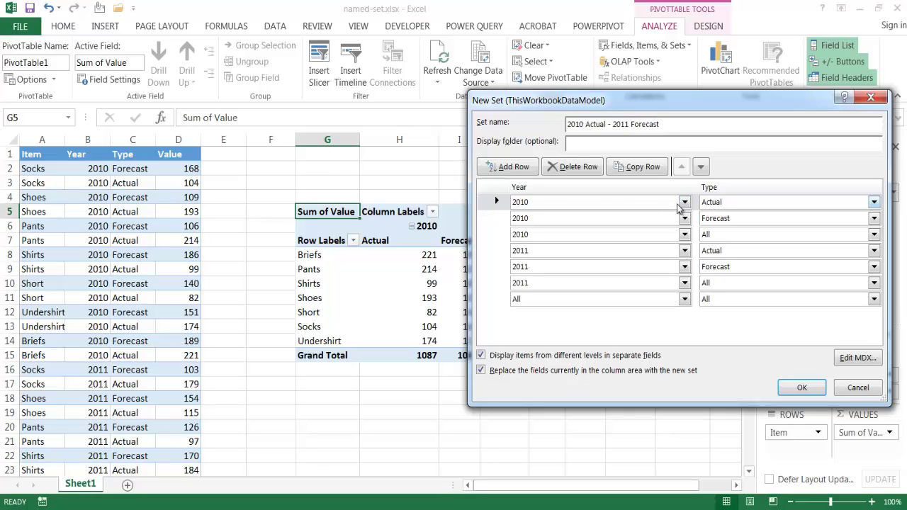
{"action": "left_click", "coordinate": [497, 218]}
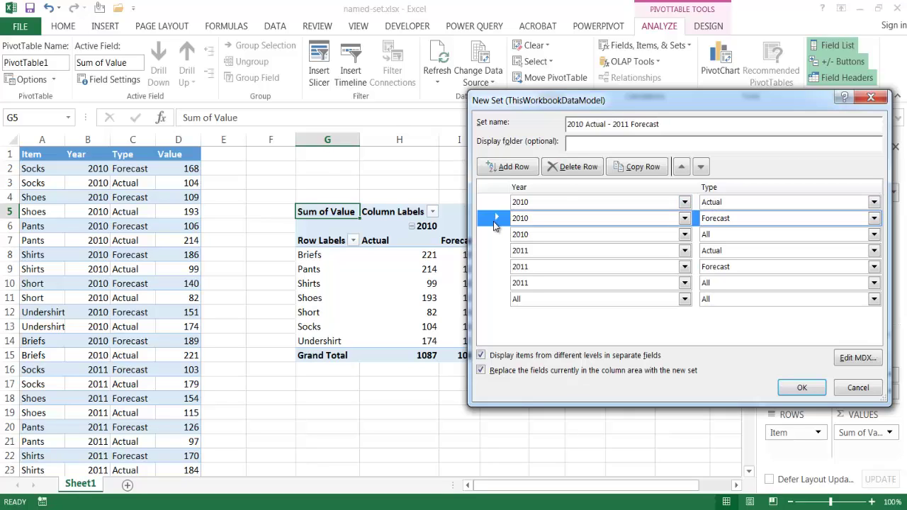
{"action": "left_click", "coordinate": [575, 170]}
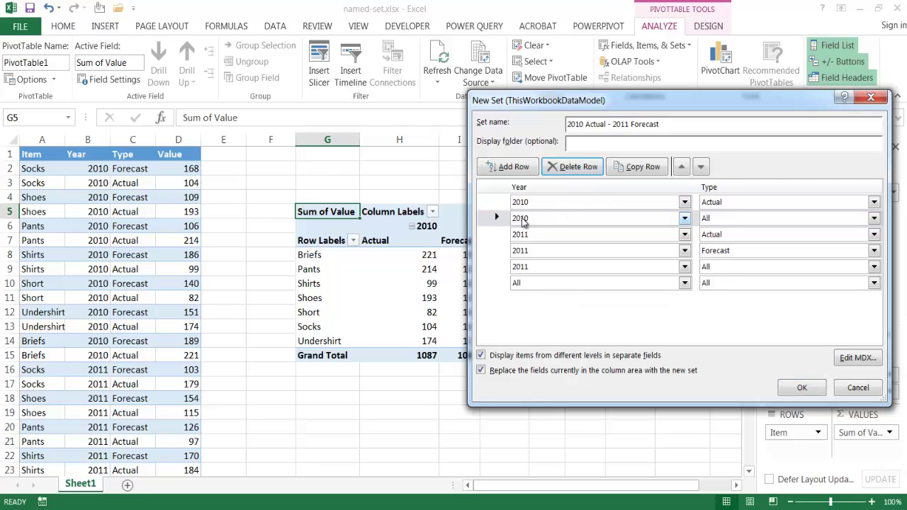
{"action": "left_click", "coordinate": [574, 170]}
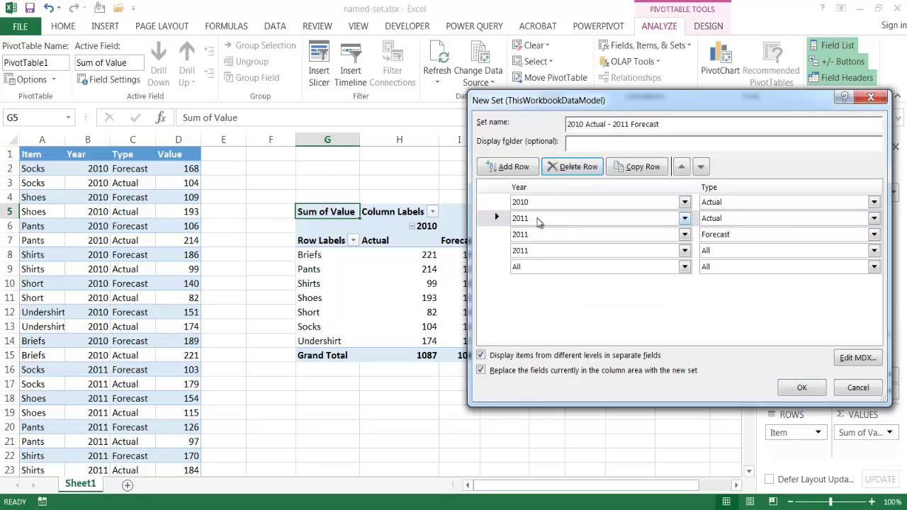
{"action": "left_click", "coordinate": [570, 168]}
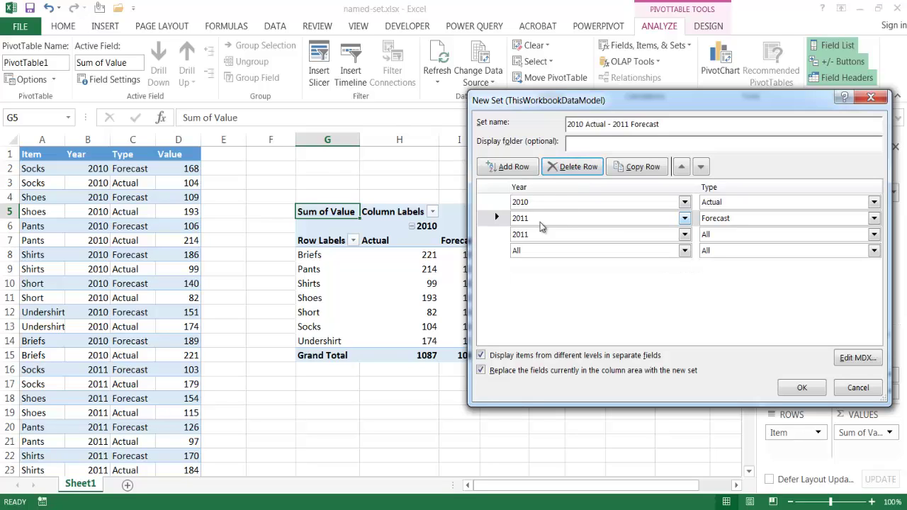
{"action": "left_click", "coordinate": [492, 235]}
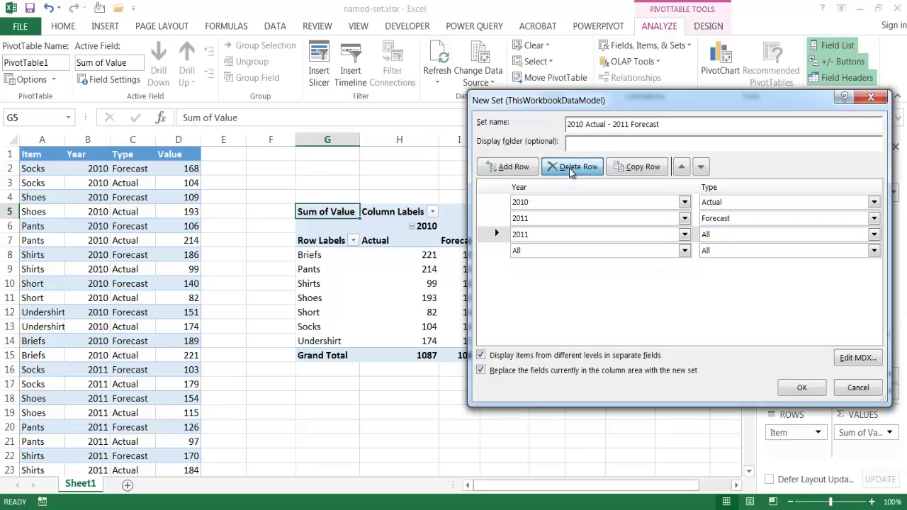
{"action": "left_click", "coordinate": [570, 170]}
{"action": "left_click", "coordinate": [570, 170]}
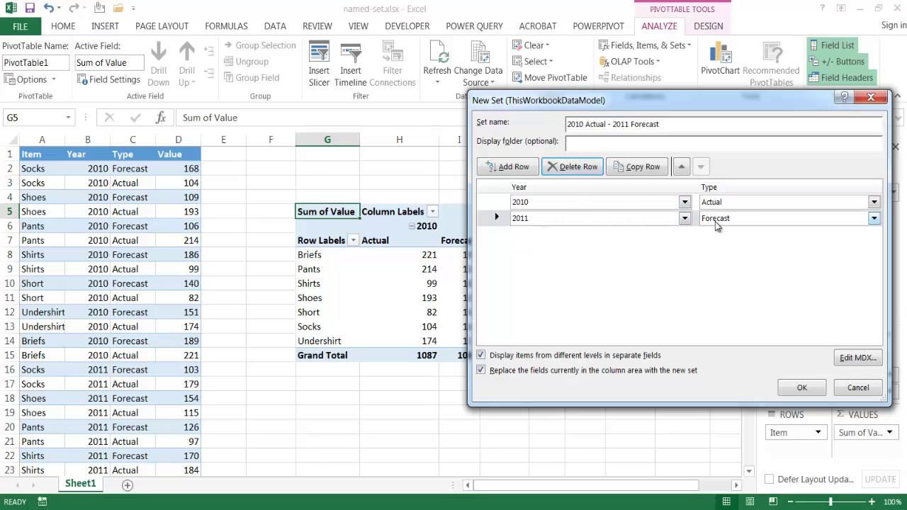
{"action": "left_click", "coordinate": [799, 392]}
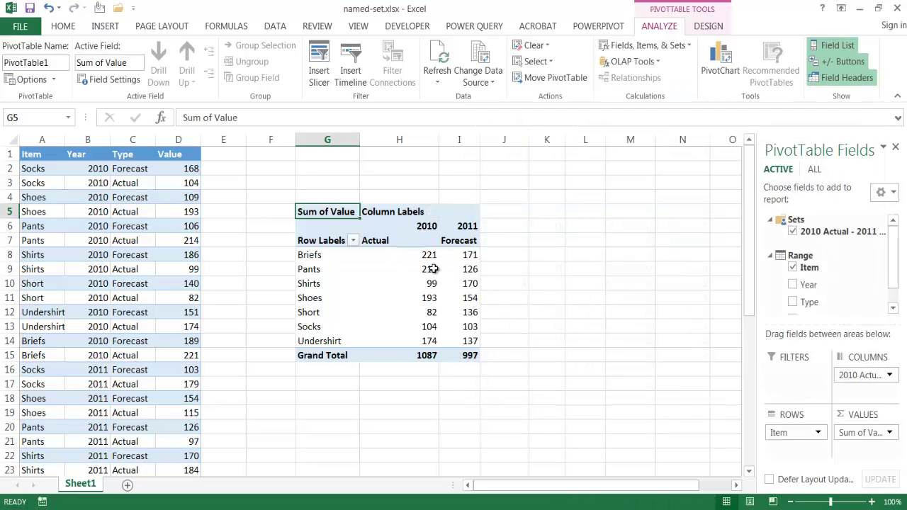
Remove the named set and put Year and Type back into the PivotTable columns.
{"action": "mouse_move", "coordinate": [433, 269]}
{"action": "left_click", "coordinate": [792, 233]}
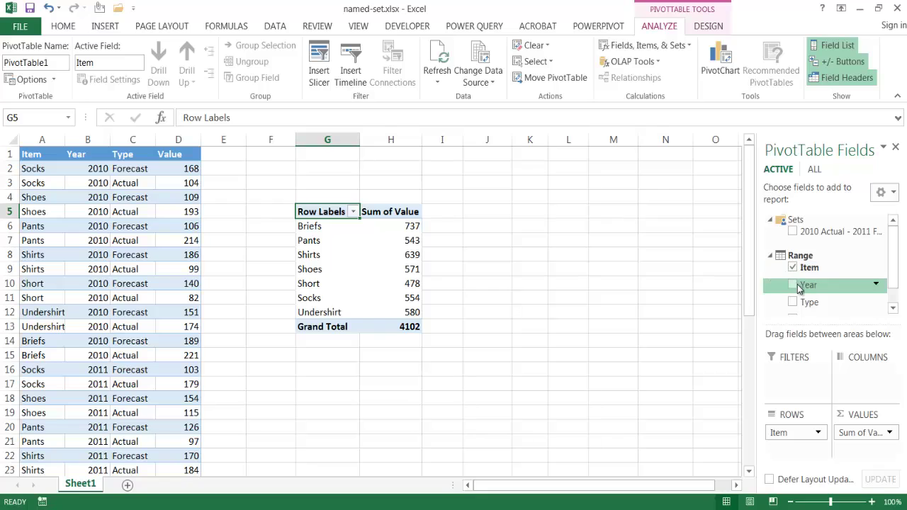
{"action": "left_click_drag", "start_coordinate": [799, 287], "coordinate": [850, 373]}
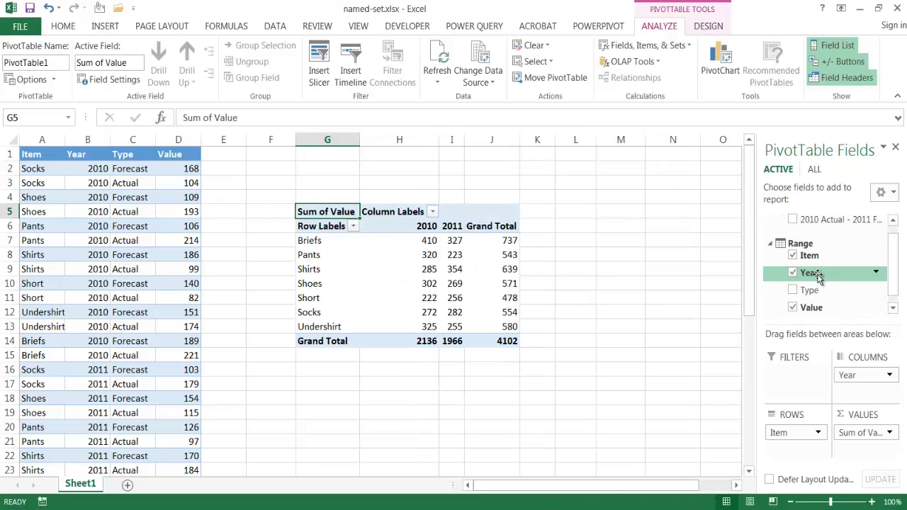
{"action": "left_click_drag", "start_coordinate": [813, 296], "coordinate": [873, 394]}
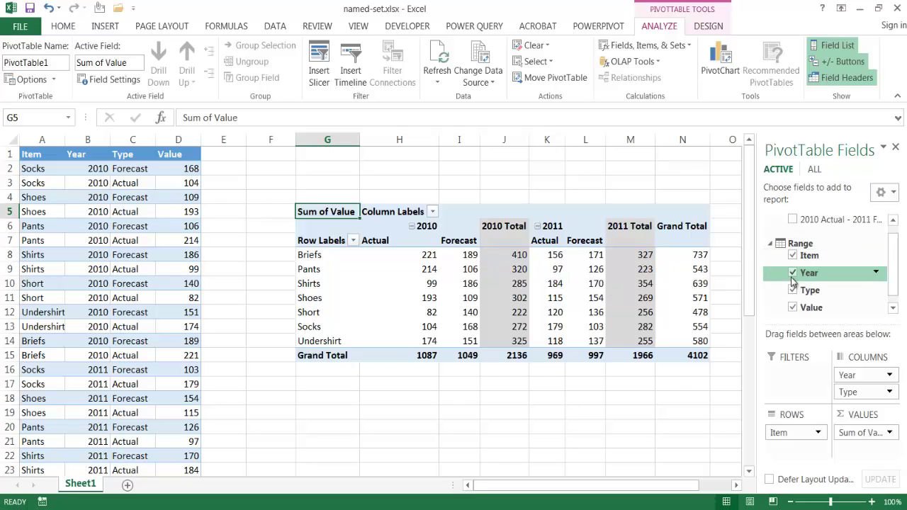
Uncheck Year and Type, then add the 2010 Actual - 2011 Forecast set to the rows.
{"action": "left_click", "coordinate": [792, 220]}
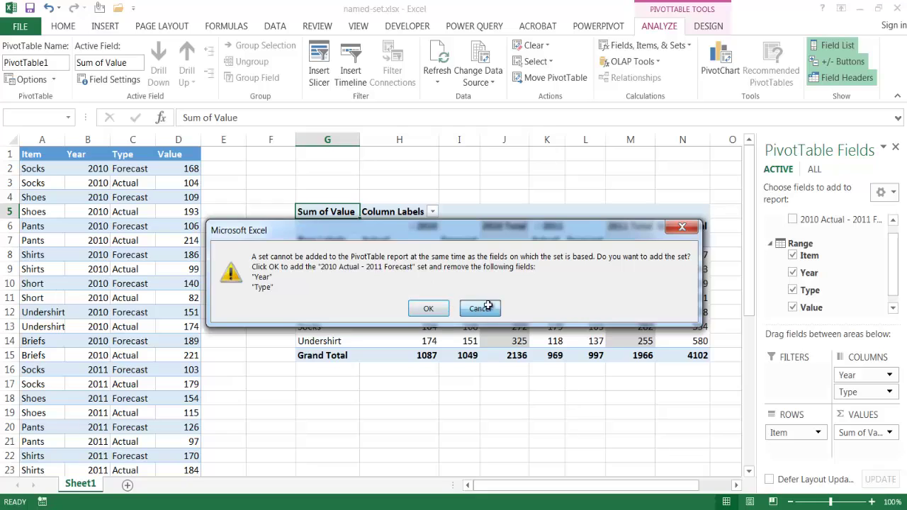
{"action": "left_click", "coordinate": [479, 306]}
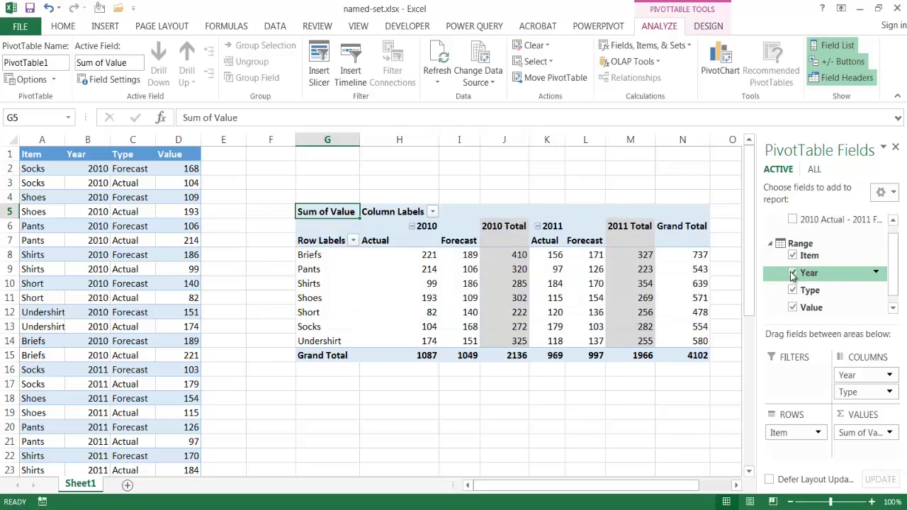
{"action": "left_click", "coordinate": [792, 272]}
{"action": "left_click", "coordinate": [792, 290]}
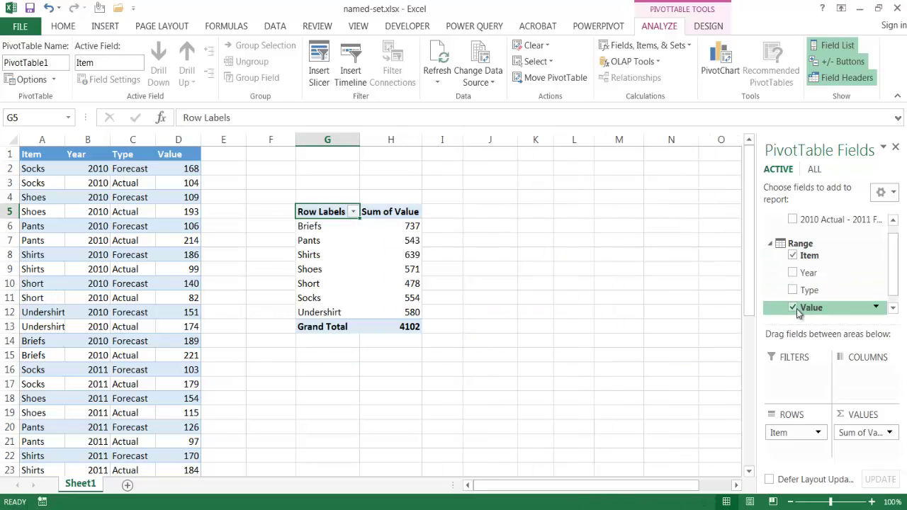
{"action": "left_click", "coordinate": [792, 219]}
Move the 2010 Actual - 2011 Forecast set from rows into the PivotTable columns.
{"action": "key", "text": "alt+j"}
{"action": "key", "text": "y"}
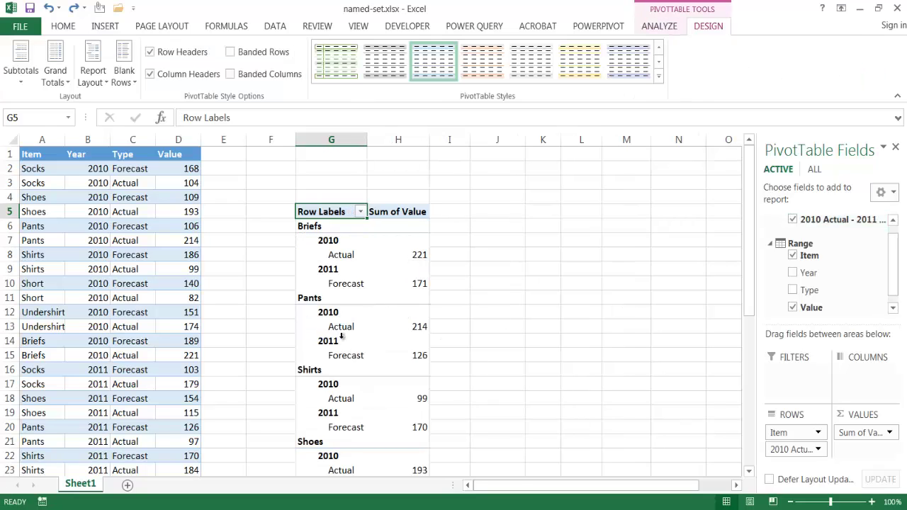
{"action": "left_click_drag", "start_coordinate": [792, 449], "coordinate": [861, 389]}
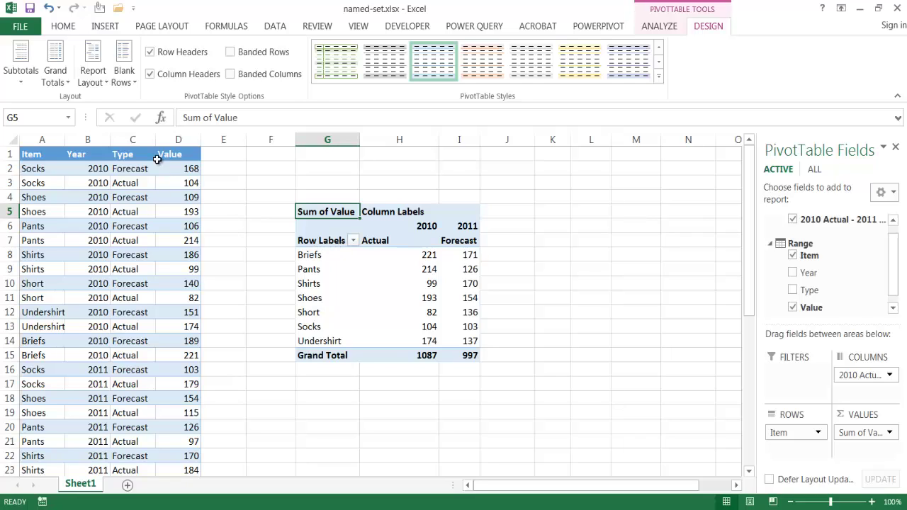
Show the PivotTable in tabular form and select the Briefs row item.
{"action": "left_click", "coordinate": [93, 76]}
{"action": "left_click", "coordinate": [119, 174]}
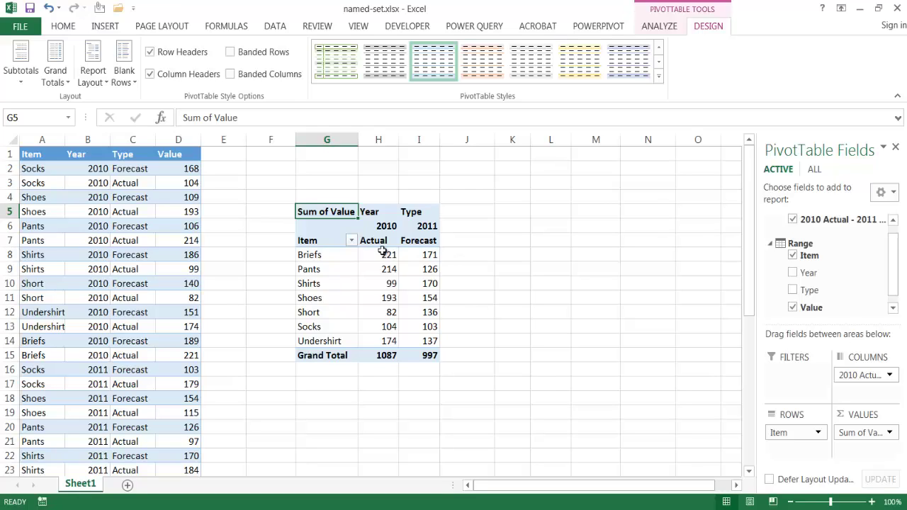
{"action": "left_click", "coordinate": [326, 255]}
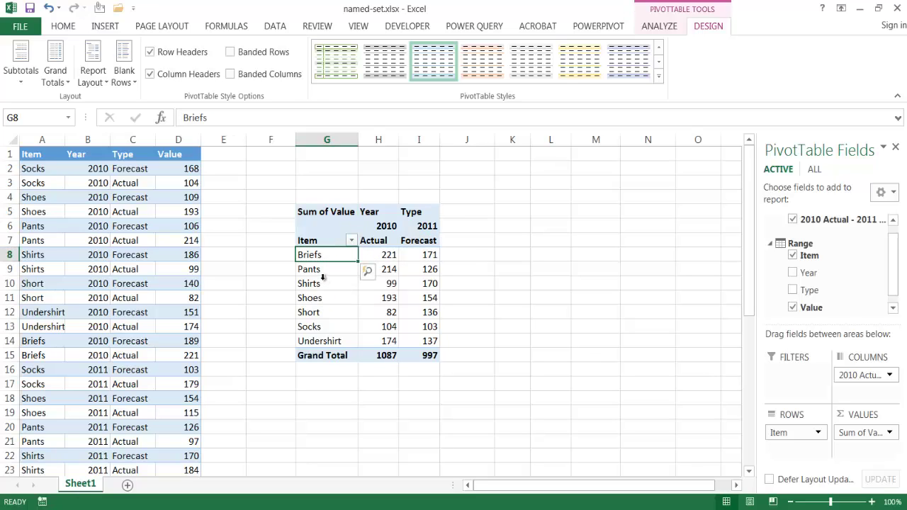
{"action": "left_click", "coordinate": [664, 31]}
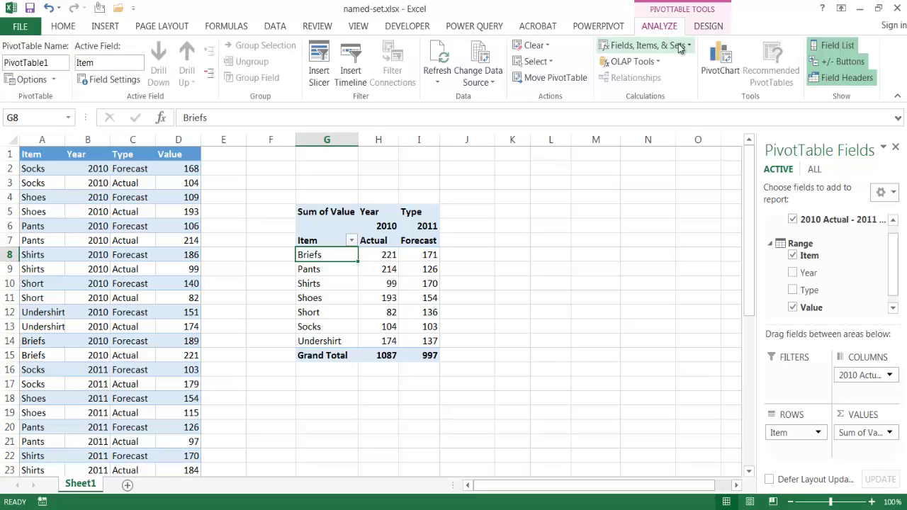
Start a new set based on row items and name it Tops.
{"action": "left_click", "coordinate": [681, 47]}
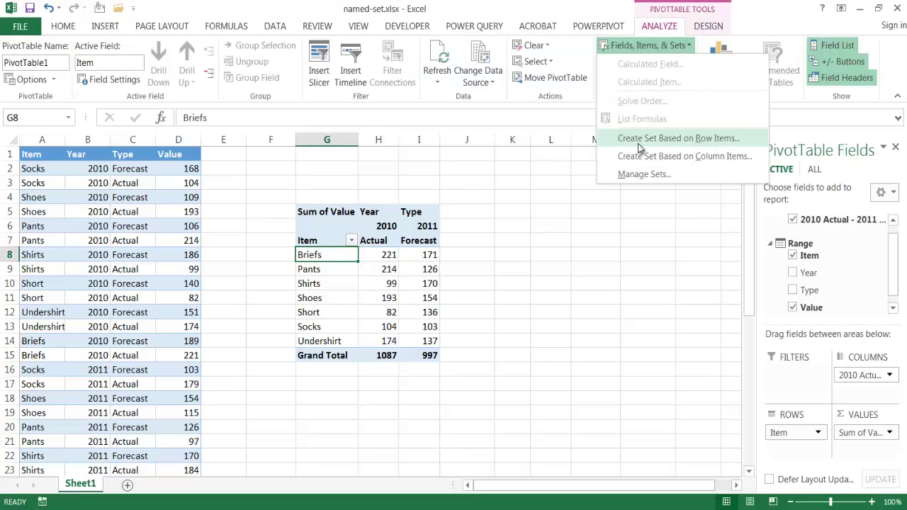
{"action": "left_click", "coordinate": [693, 141]}
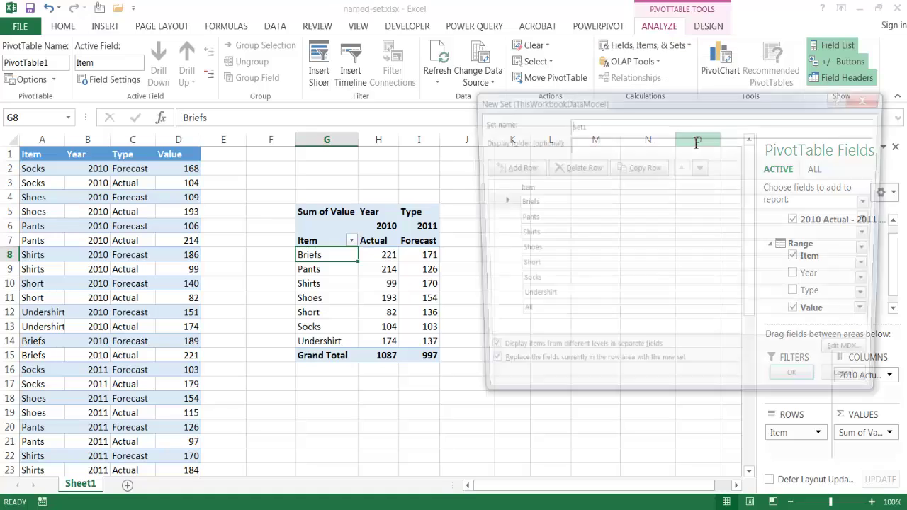
{"action": "left_click_drag", "start_coordinate": [624, 95], "coordinate": [568, 97]}
{"action": "left_click_drag", "start_coordinate": [513, 124], "coordinate": [618, 120]}
{"action": "type", "text": "Tops"}
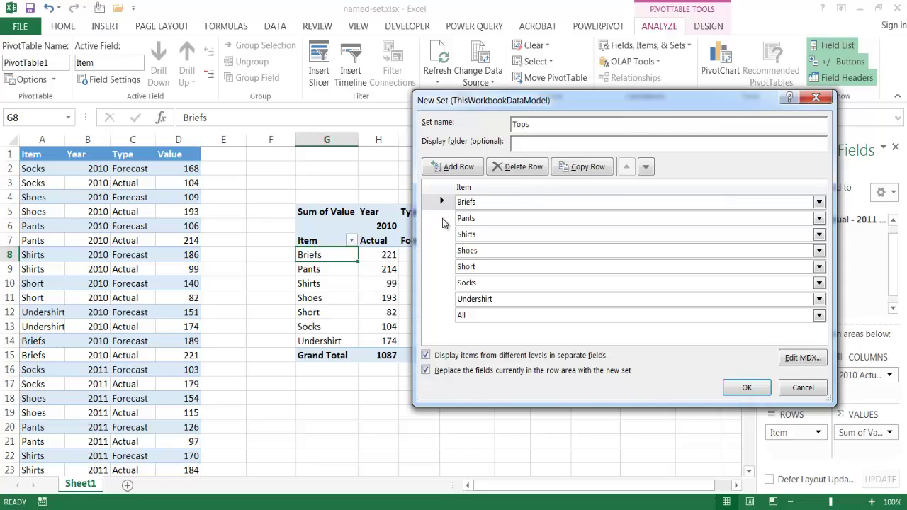
Delete Briefs, Pants, Shoes, Short, Socks and All from the set, keeping Shirts and Undershirt, and save.
{"action": "left_click", "coordinate": [528, 168]}
{"action": "left_click", "coordinate": [528, 168]}
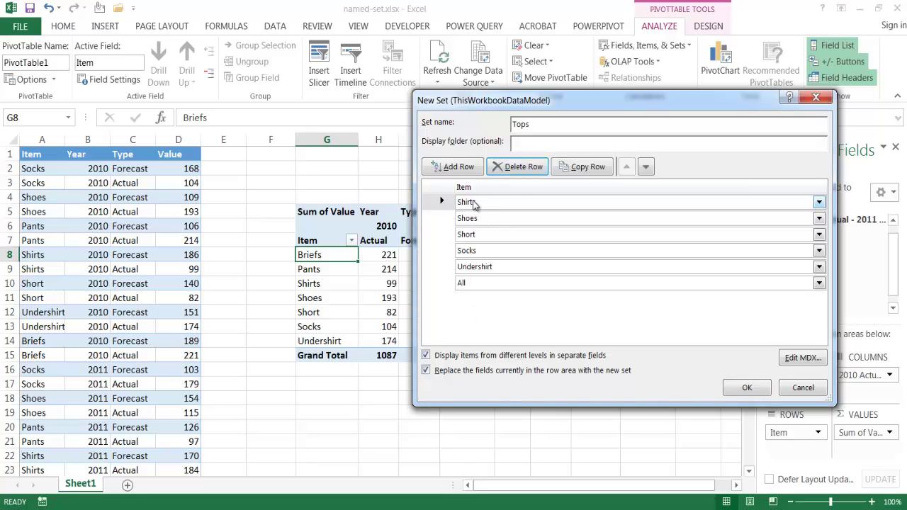
{"action": "left_click", "coordinate": [445, 220]}
{"action": "left_click", "coordinate": [528, 168]}
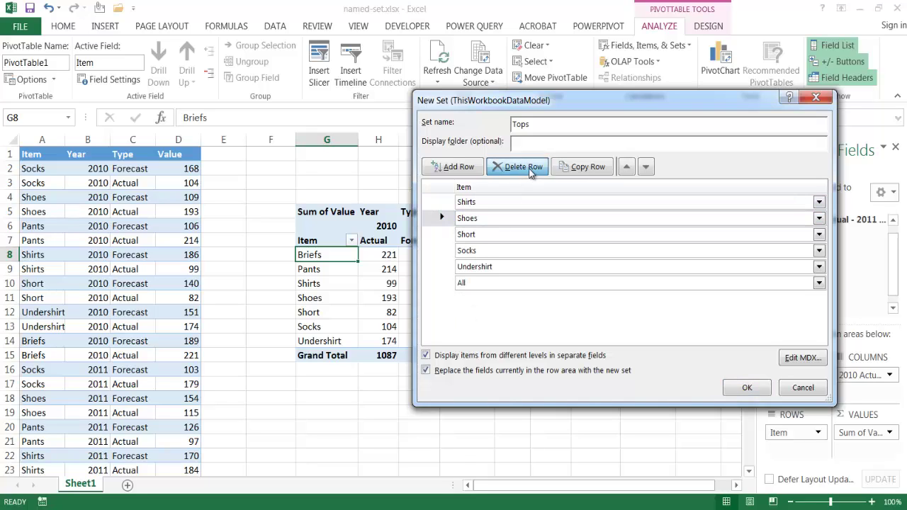
{"action": "left_click", "coordinate": [528, 167]}
{"action": "left_click", "coordinate": [529, 168]}
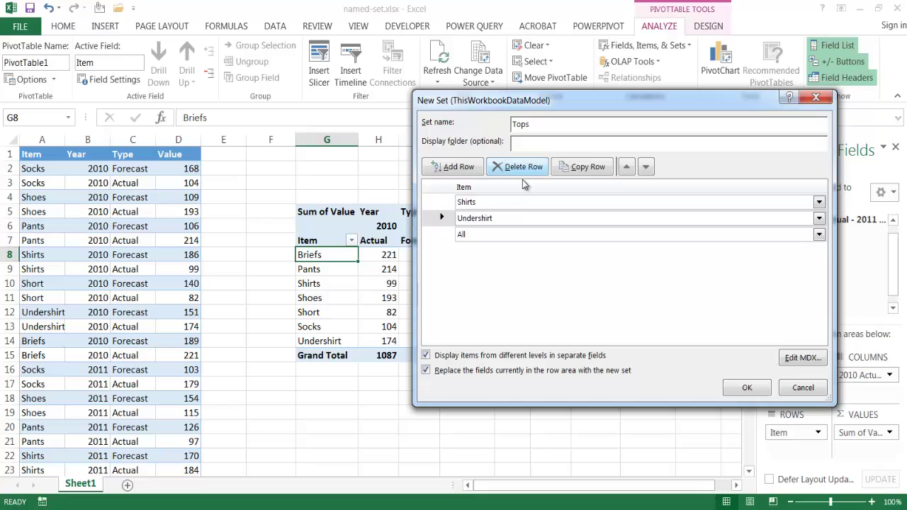
{"action": "left_click", "coordinate": [441, 234]}
{"action": "left_click", "coordinate": [512, 170]}
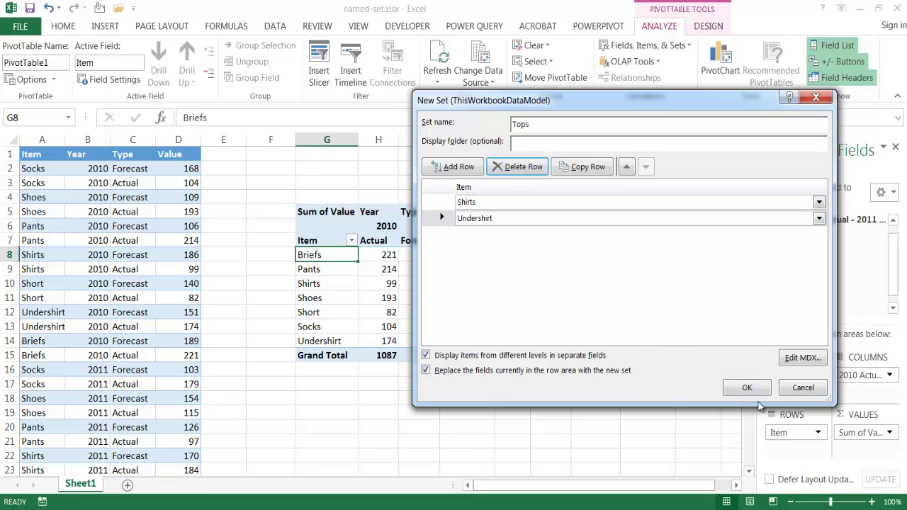
{"action": "left_click", "coordinate": [746, 387]}
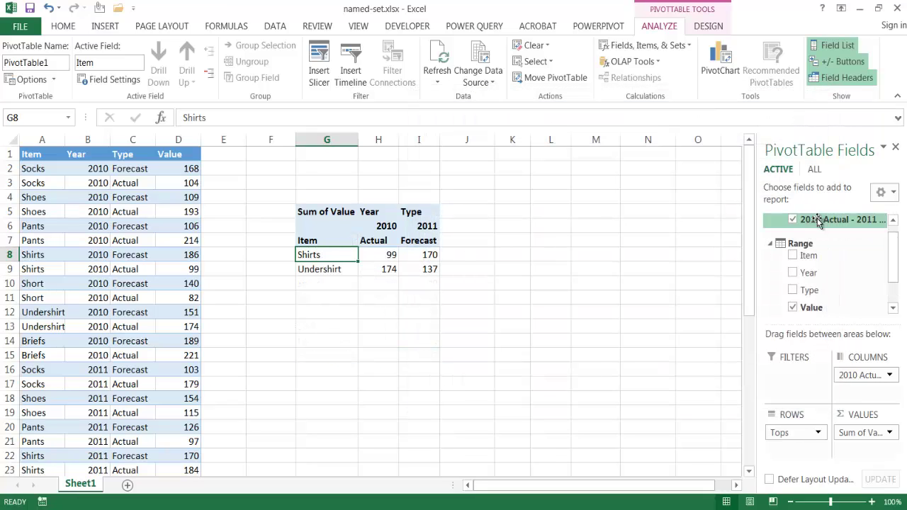
{"action": "left_click_drag", "start_coordinate": [890, 244], "coordinate": [899, 312]}
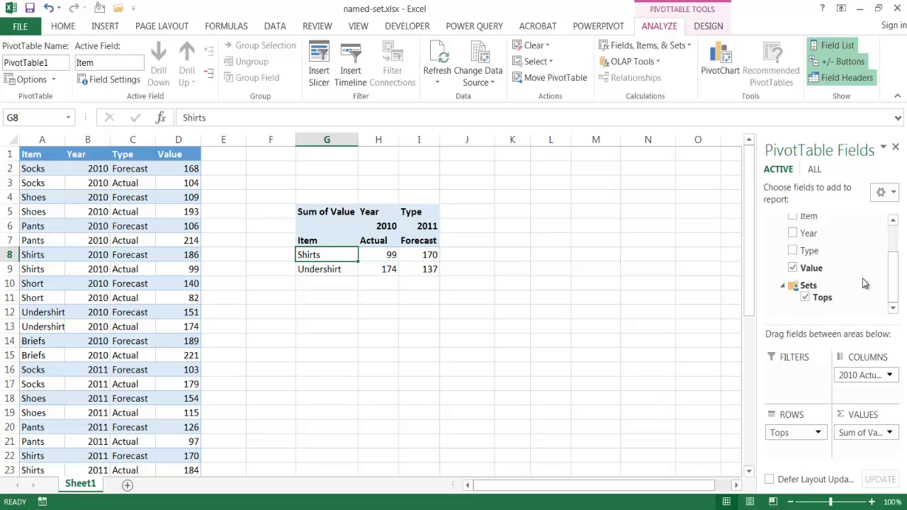
{"action": "left_click", "coordinate": [806, 297]}
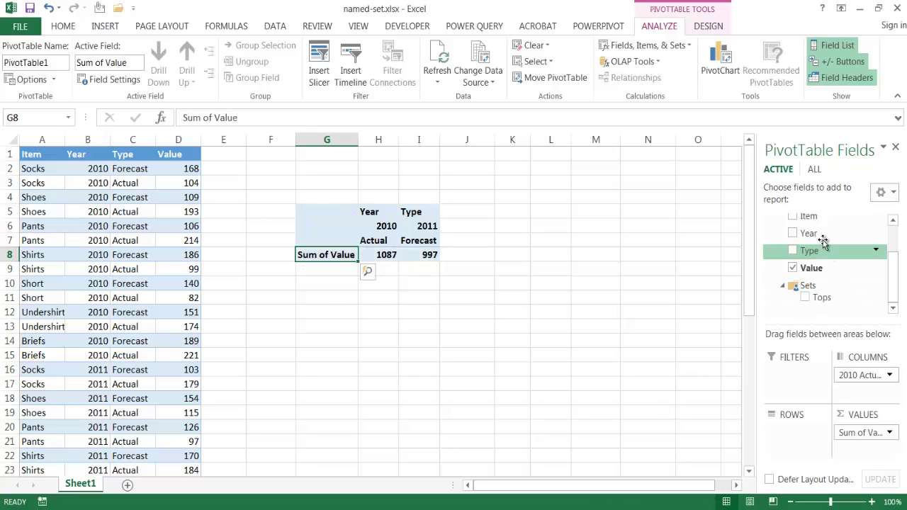
{"action": "left_click_drag", "start_coordinate": [808, 215], "coordinate": [792, 435]}
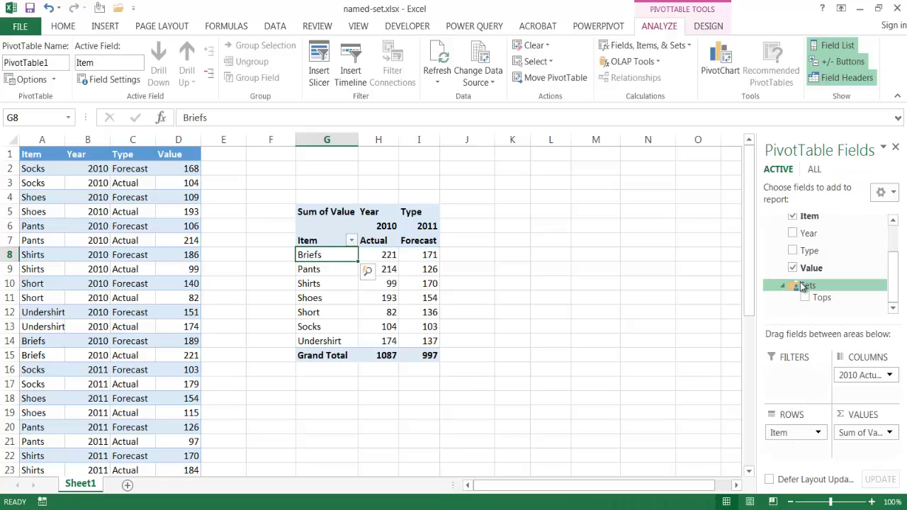
{"action": "left_click", "coordinate": [792, 216]}
{"action": "left_click_drag", "start_coordinate": [820, 298], "coordinate": [796, 433]}
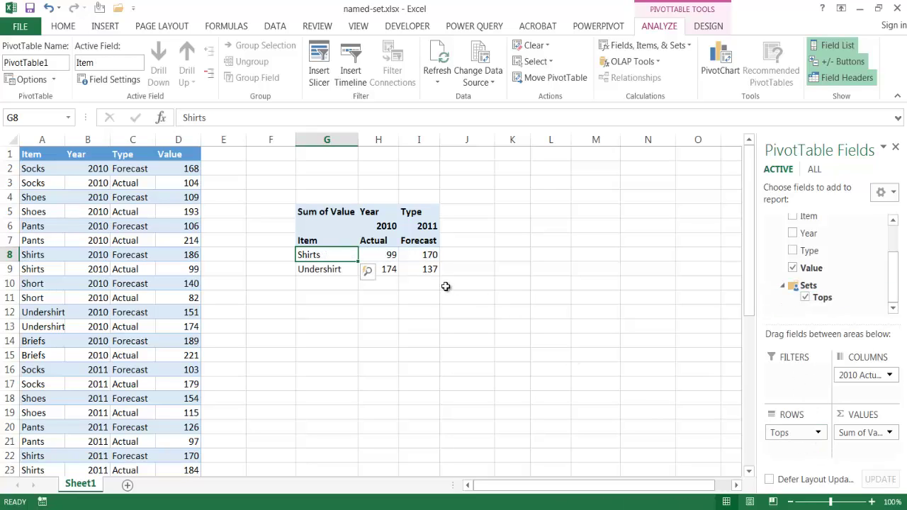